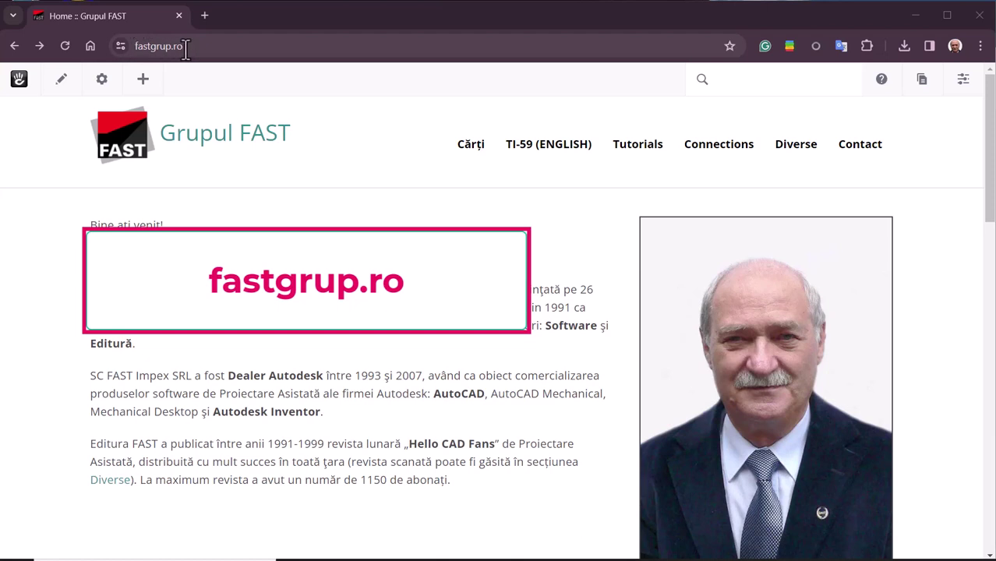
pyautogui.click(185, 46)
pyautogui.click(248, 45)
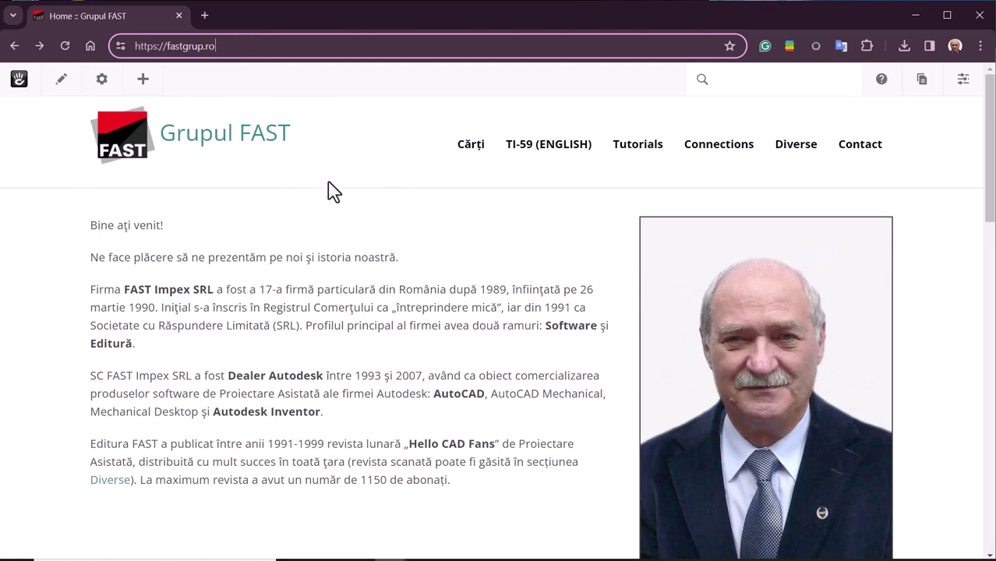
pyautogui.scroll(-1, 502, 300)
pyautogui.scroll(-2, 503, 300)
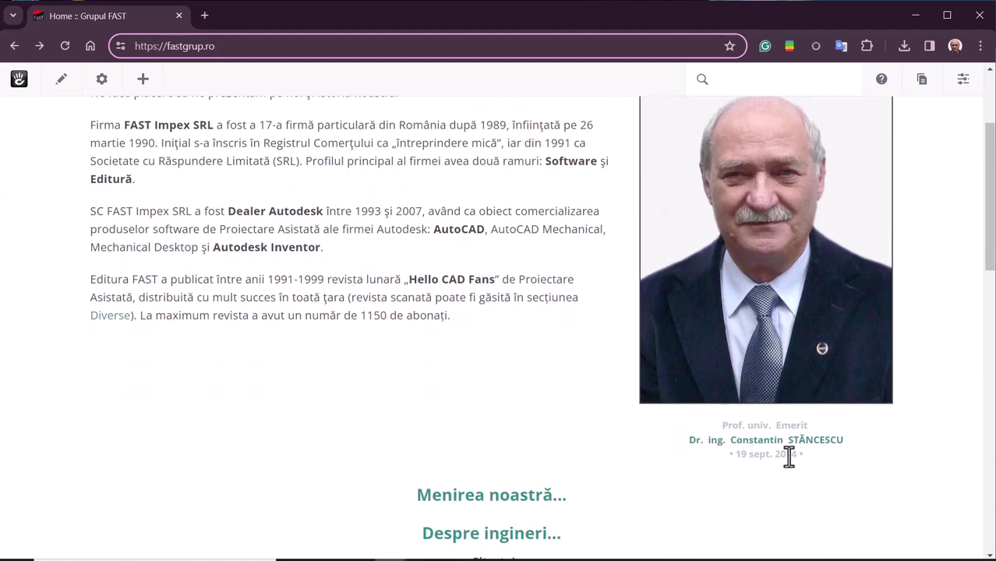
pyautogui.scroll(3, 479, 256)
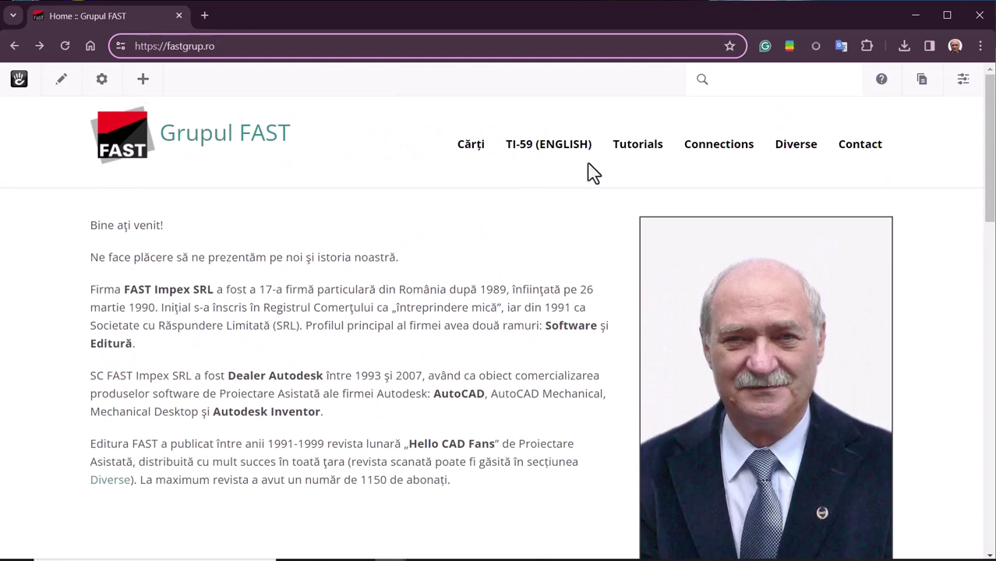
# Go to the fastgrup.ro Tutorials page and download GENERAL INDEX TABLE.xls
pyautogui.click(633, 155)
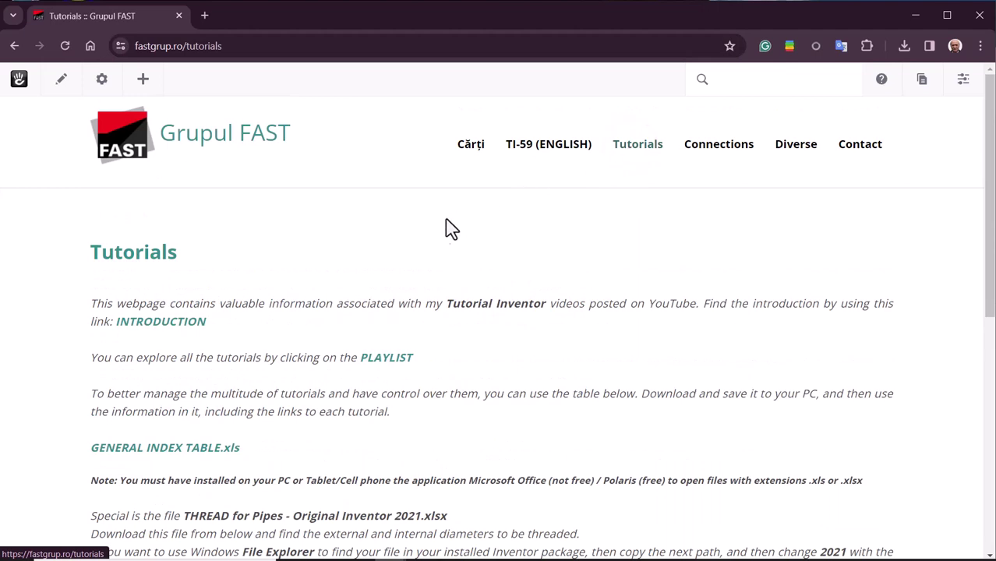
pyautogui.scroll(-2, 411, 245)
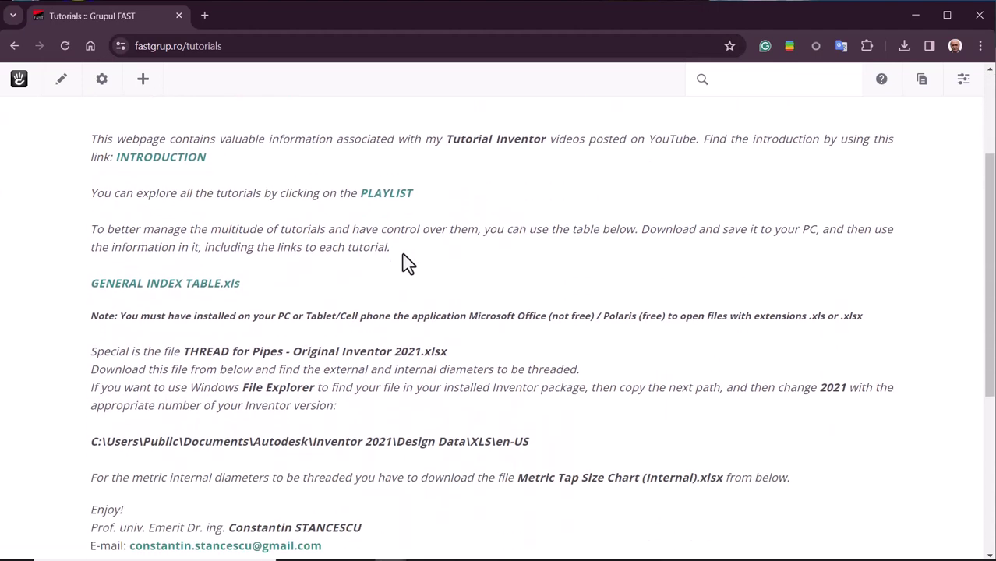
pyautogui.click(209, 295)
pyautogui.click(209, 294)
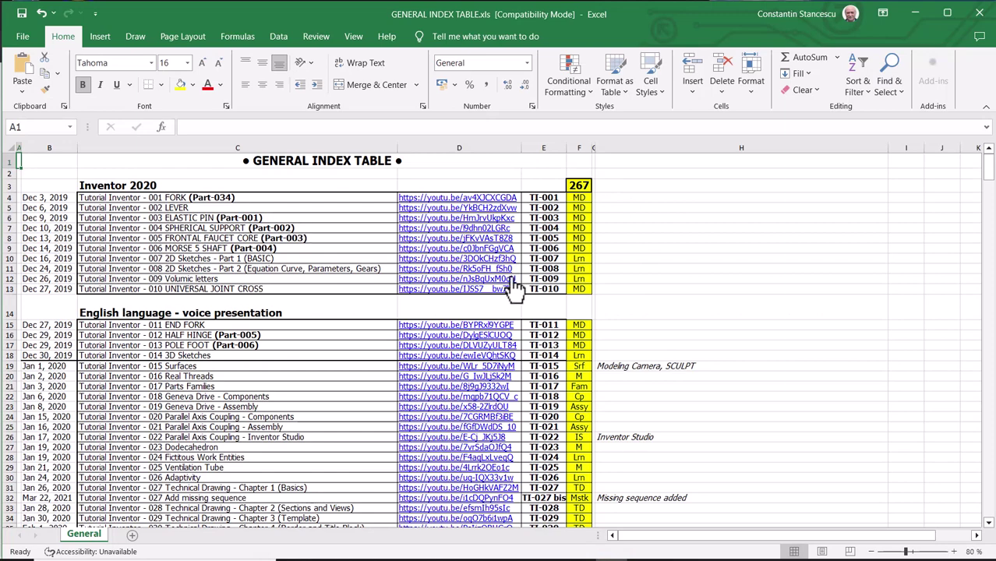
# Scroll down the tutorial list past TI-380 to the category Legend totalling 379 entries
pyautogui.scroll(-4, 658, 246)
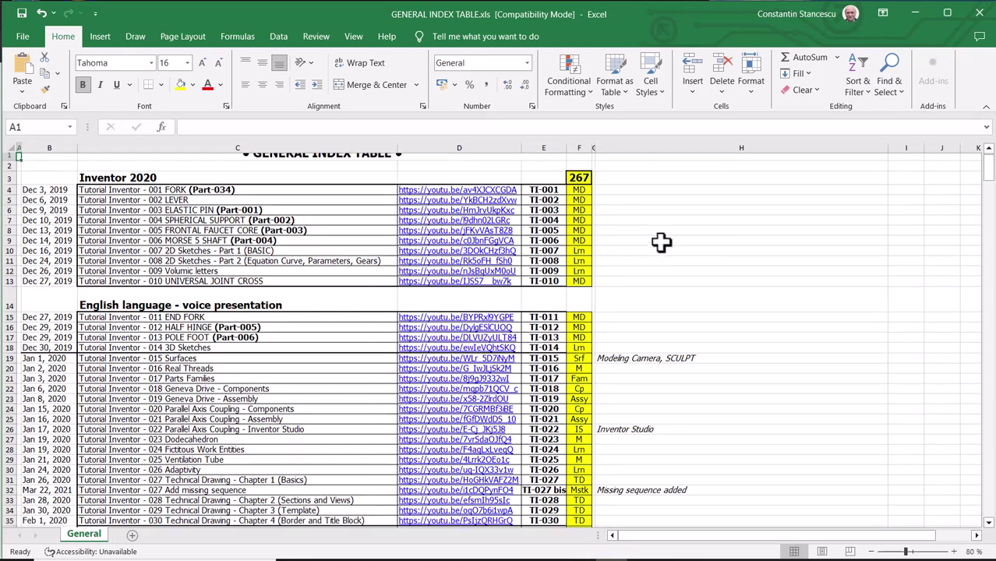
pyautogui.scroll(-14, 660, 244)
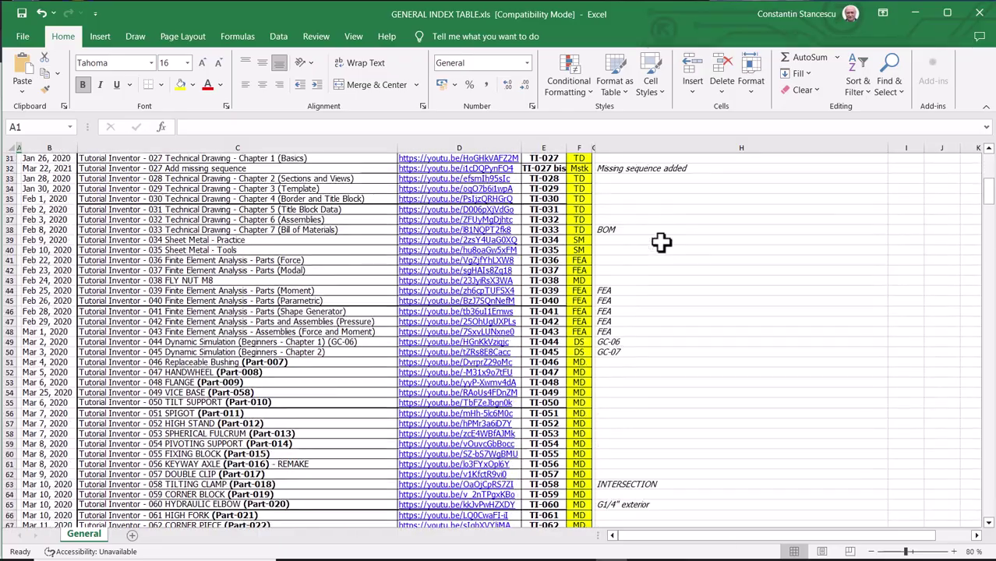
pyautogui.scroll(-20, 660, 244)
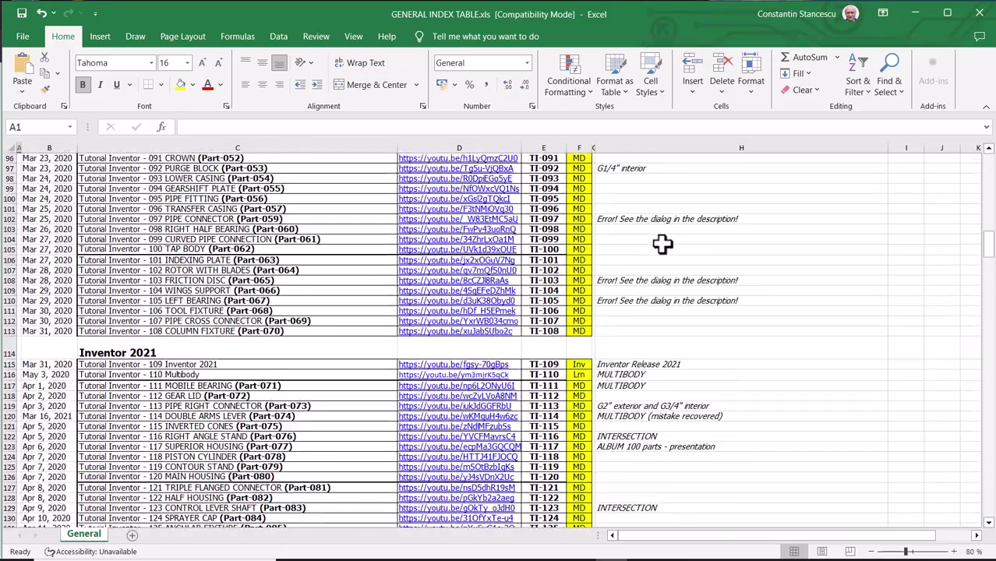
pyautogui.scroll(-20, 663, 244)
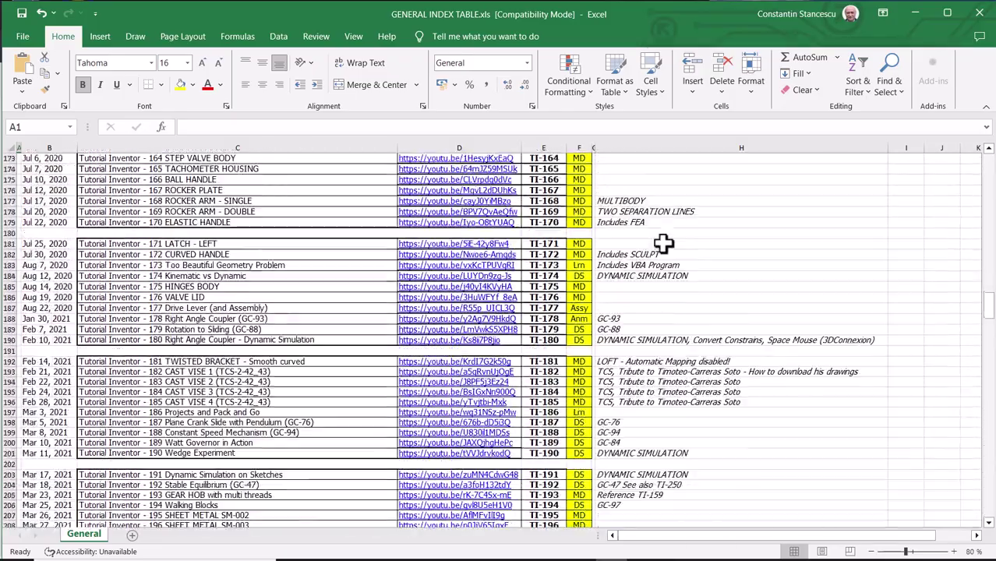
pyautogui.scroll(-9, 663, 244)
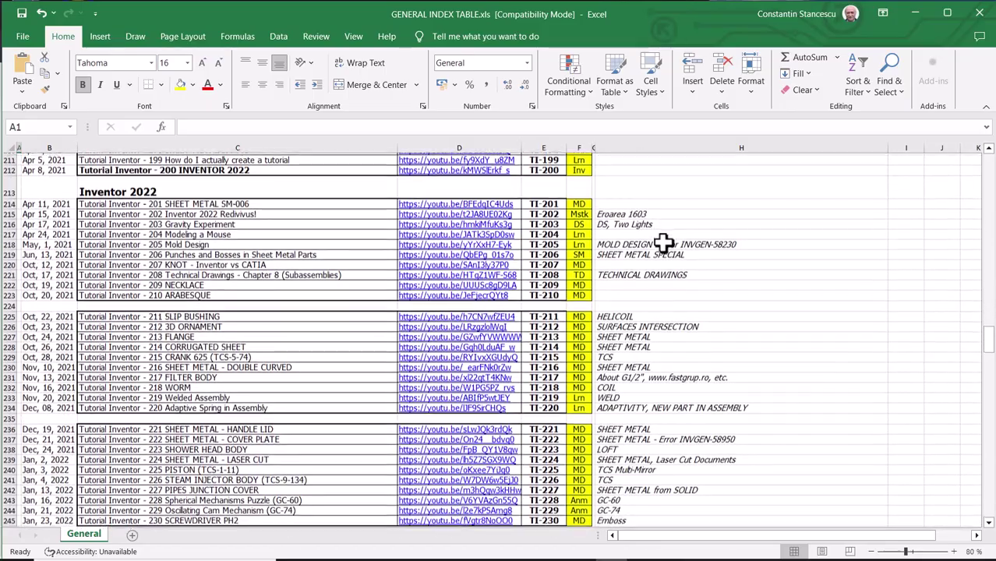
pyautogui.scroll(-8, 663, 244)
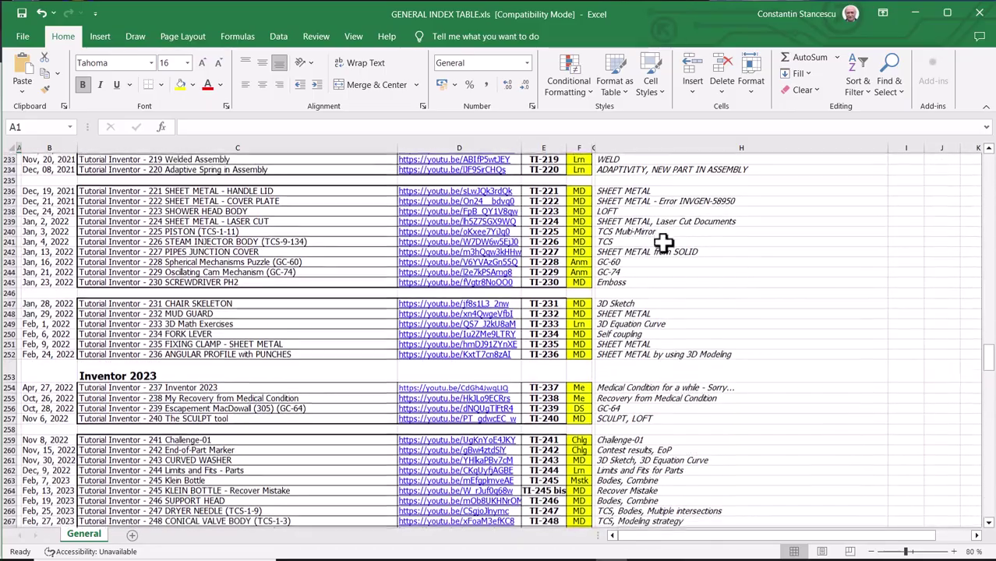
pyautogui.scroll(-10, 663, 243)
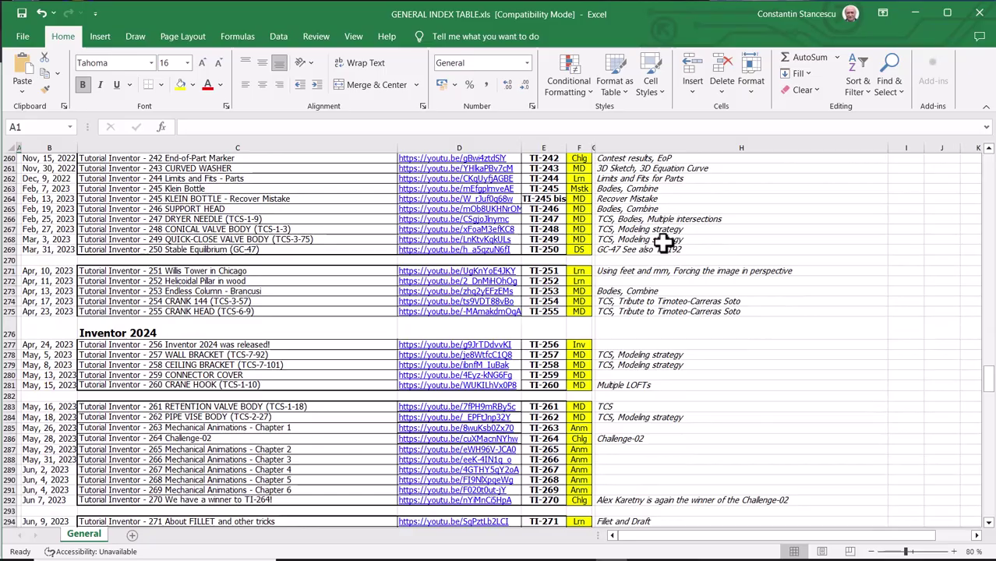
pyautogui.scroll(-20, 663, 244)
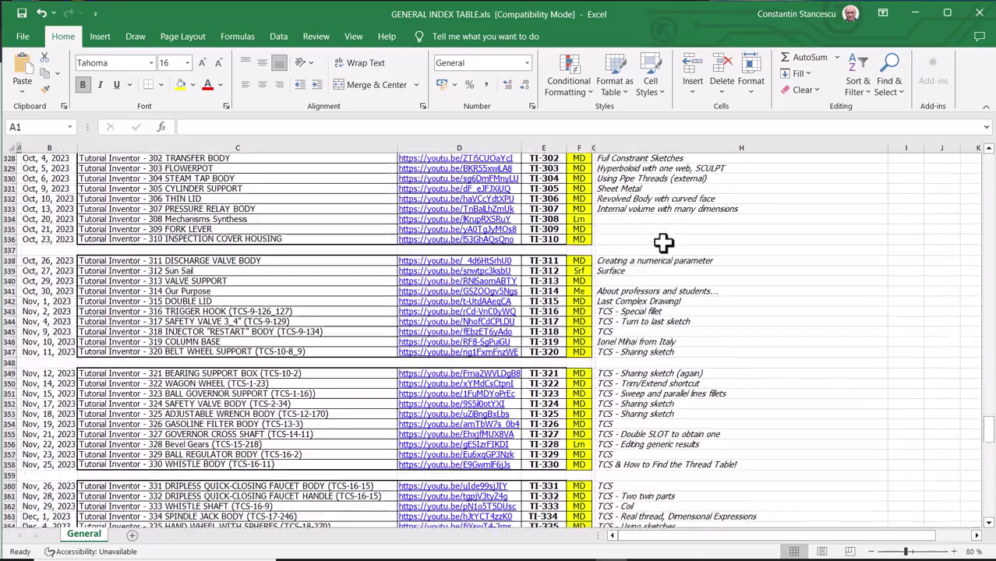
pyautogui.scroll(-10, 663, 244)
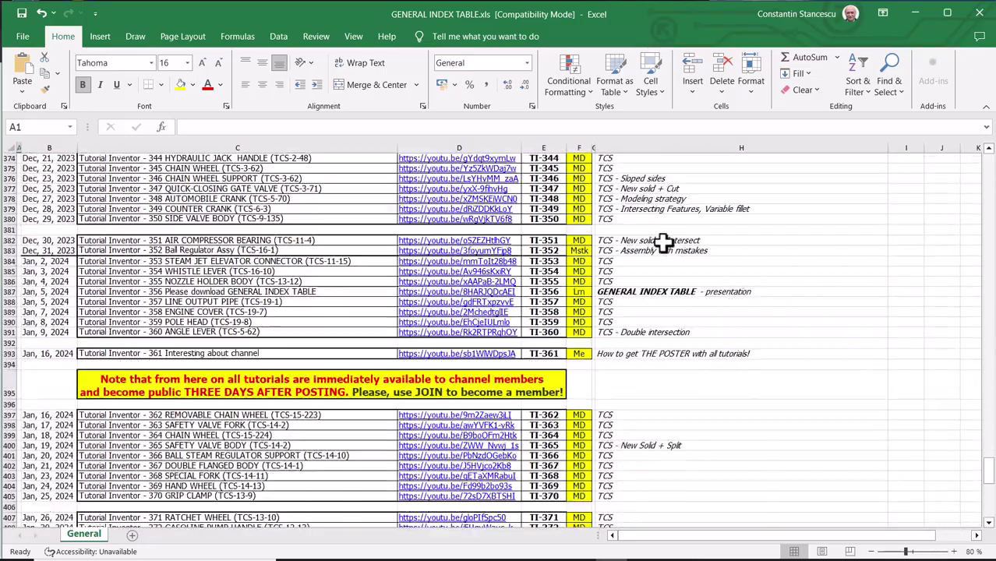
pyautogui.scroll(-1, 663, 244)
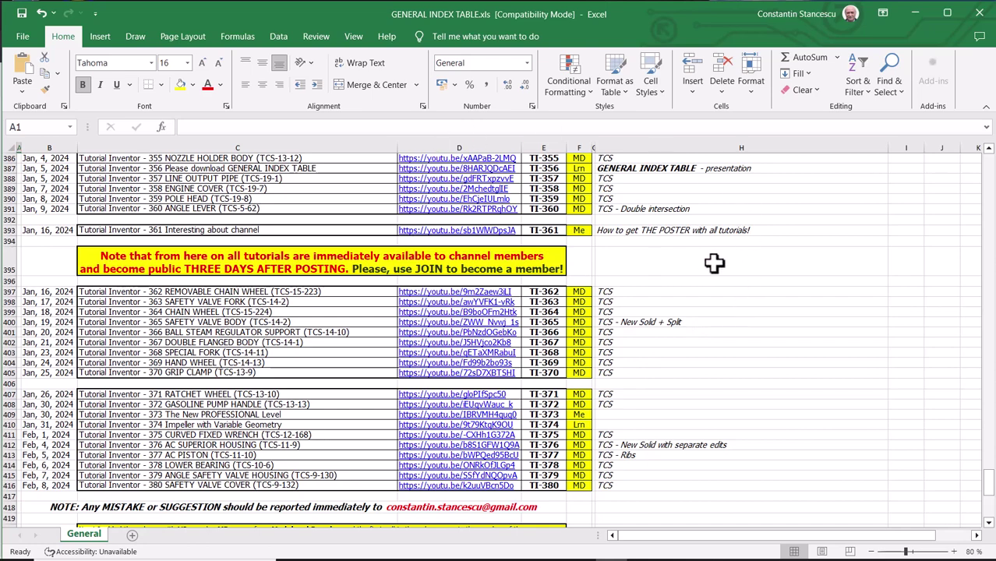
pyautogui.scroll(-2, 742, 280)
pyautogui.scroll(-8, 742, 279)
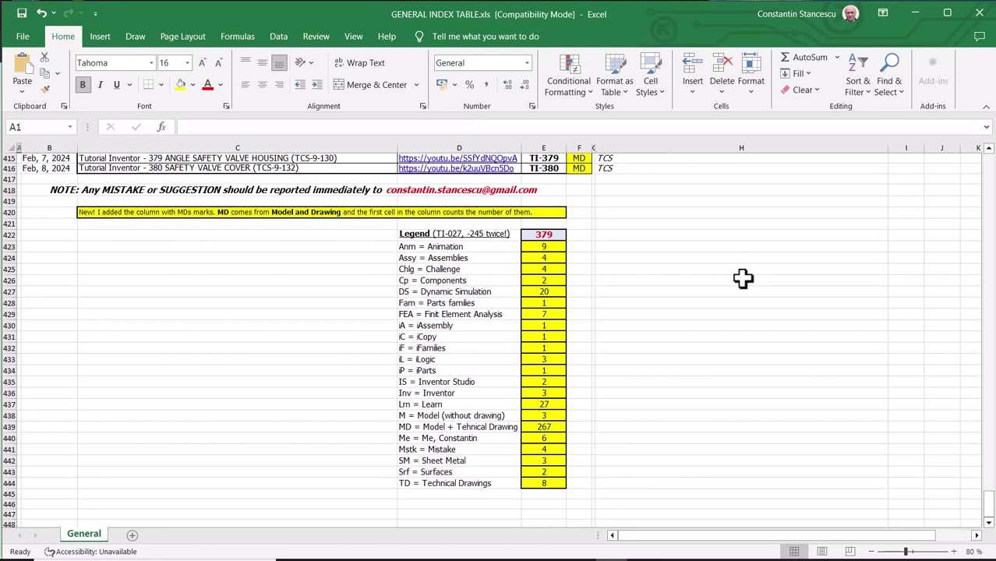
pyautogui.scroll(4, 742, 279)
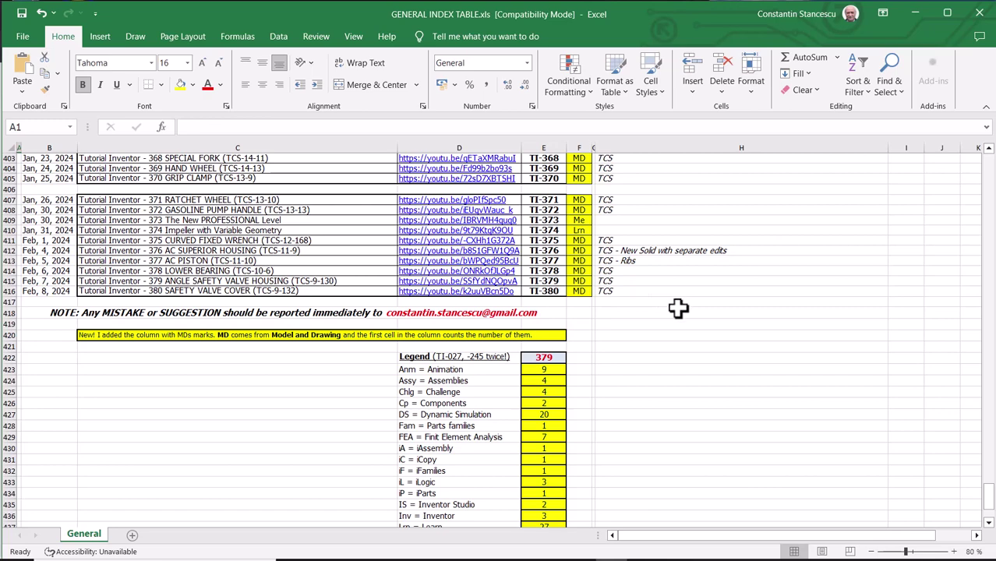
pyautogui.scroll(-1, 678, 309)
pyautogui.scroll(-3, 677, 309)
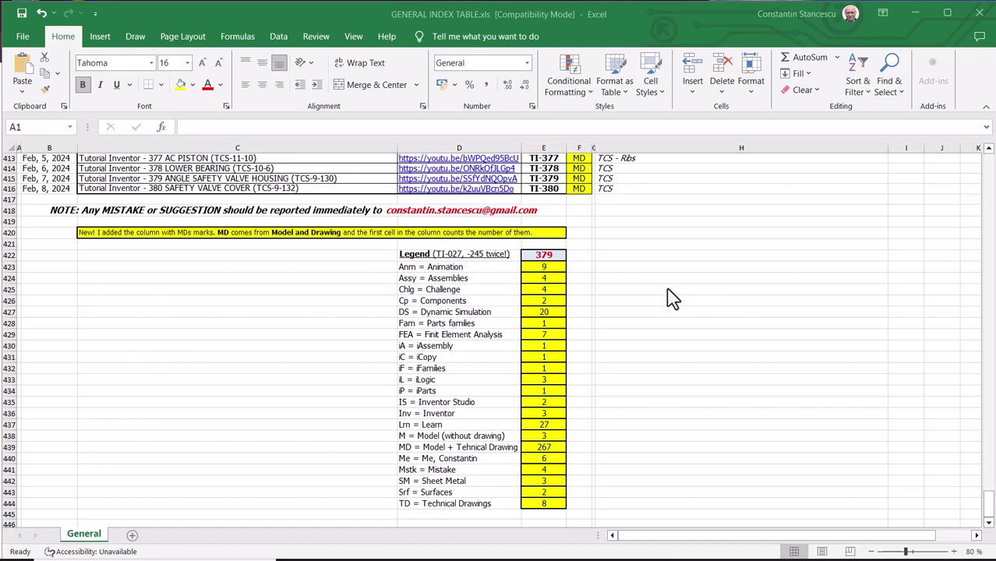
pyautogui.scroll(2, 659, 295)
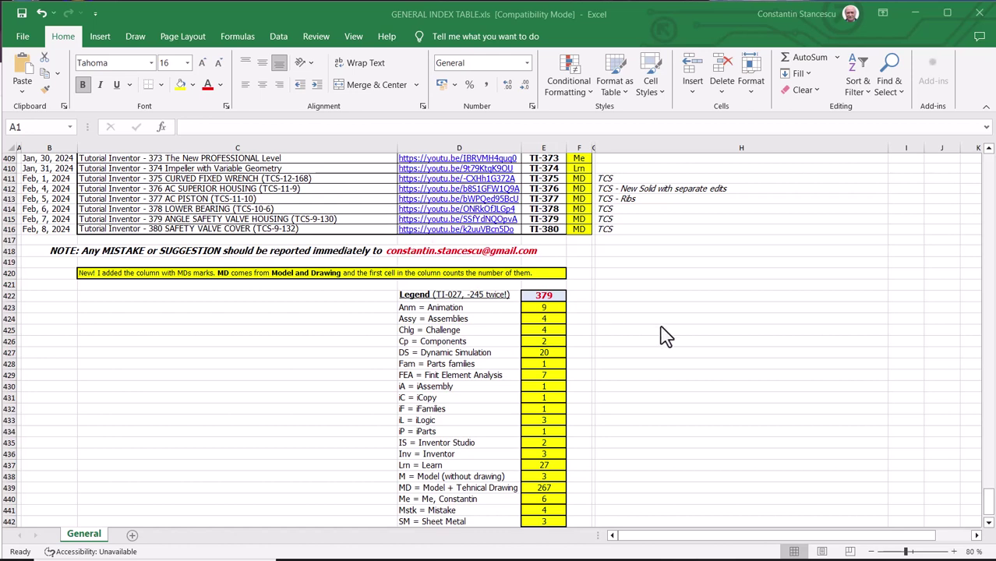
pyautogui.scroll(-2, 656, 328)
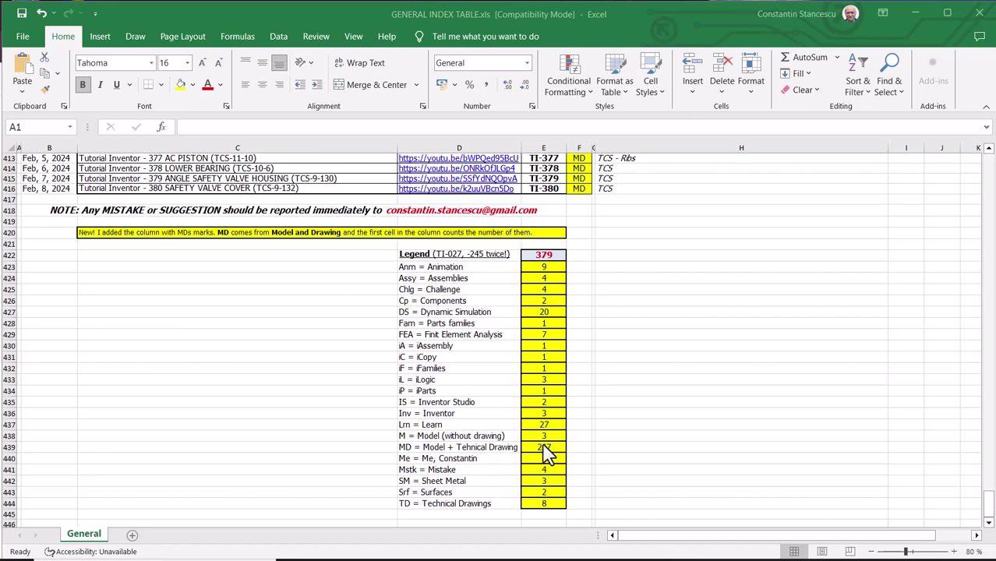
pyautogui.scroll(1, 580, 189)
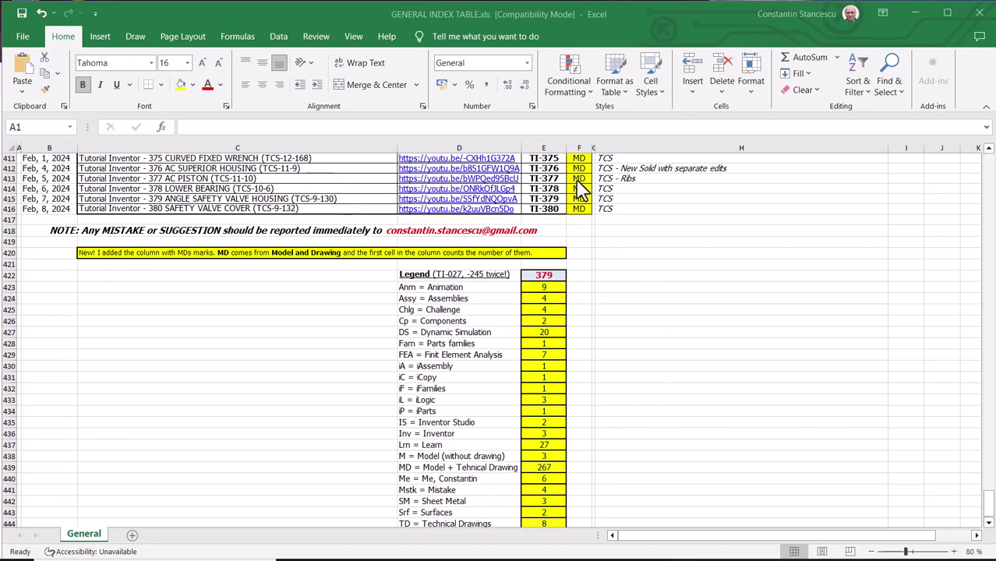
pyautogui.scroll(2, 580, 189)
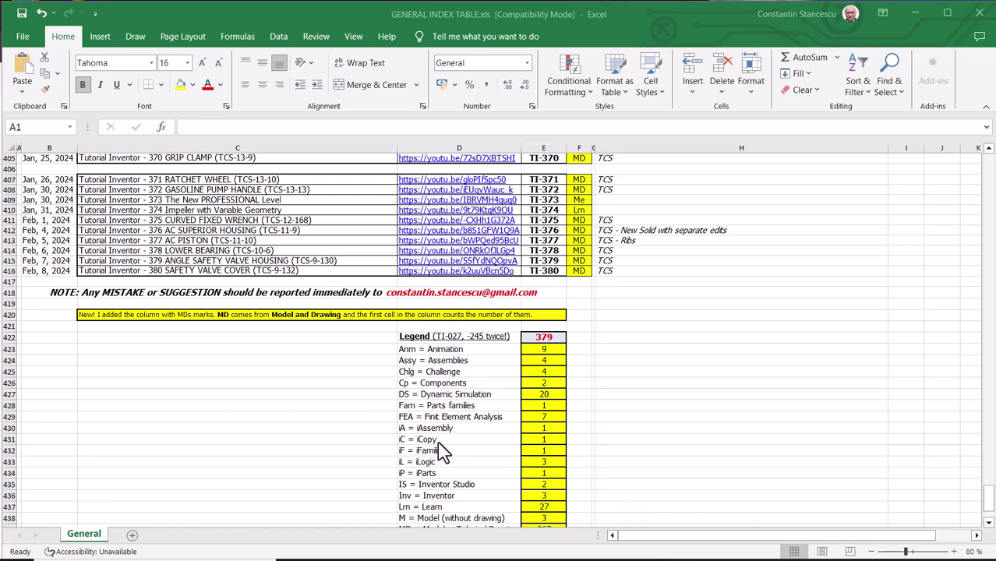
pyautogui.scroll(-1, 435, 502)
pyautogui.scroll(-2, 440, 491)
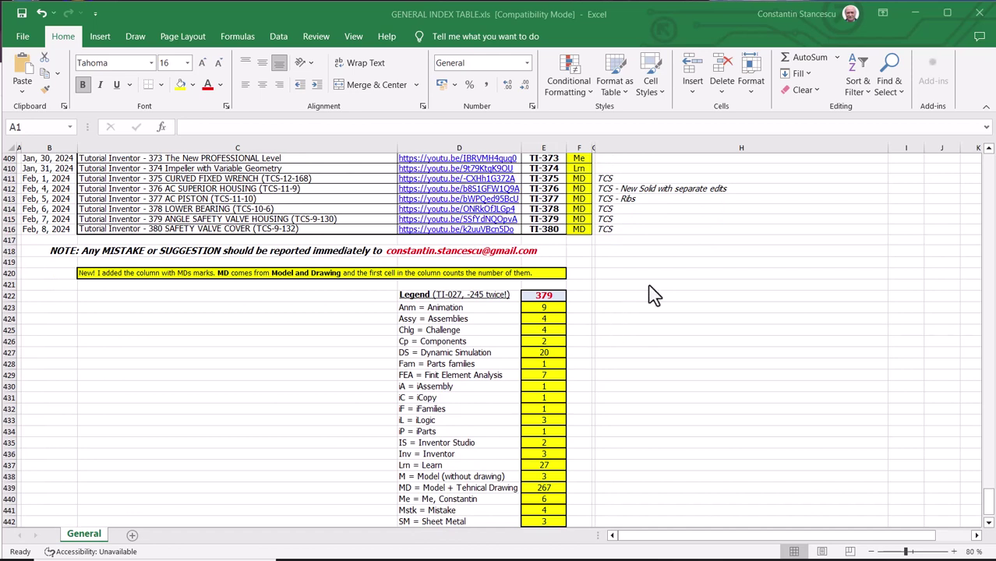
pyautogui.scroll(1, 648, 285)
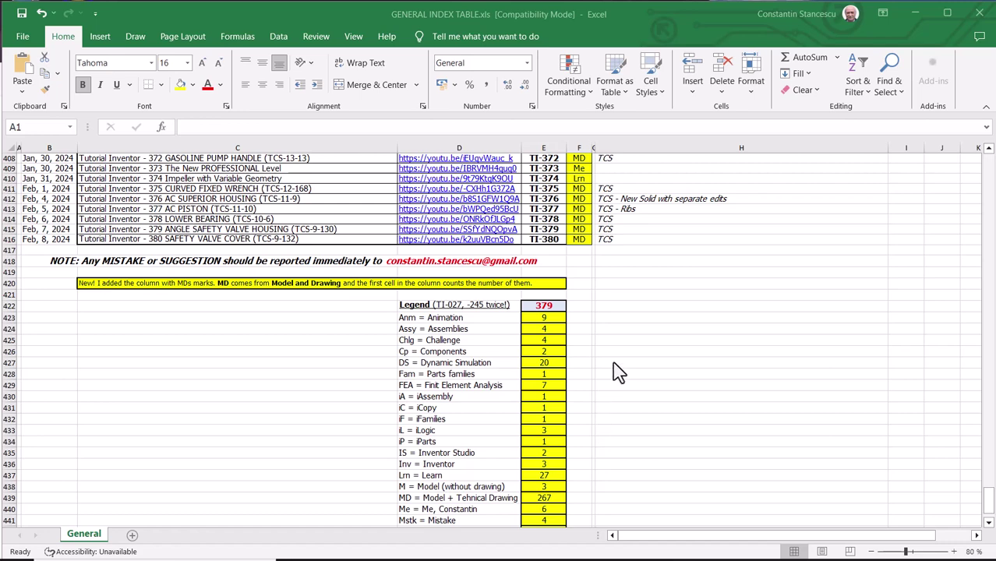
pyautogui.scroll(4, 631, 360)
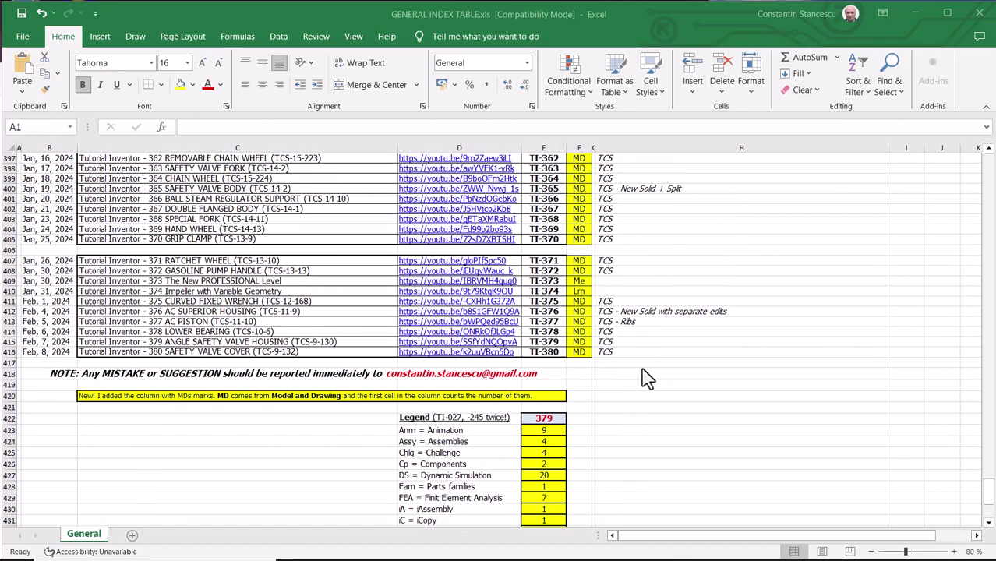
pyautogui.scroll(-1, 645, 380)
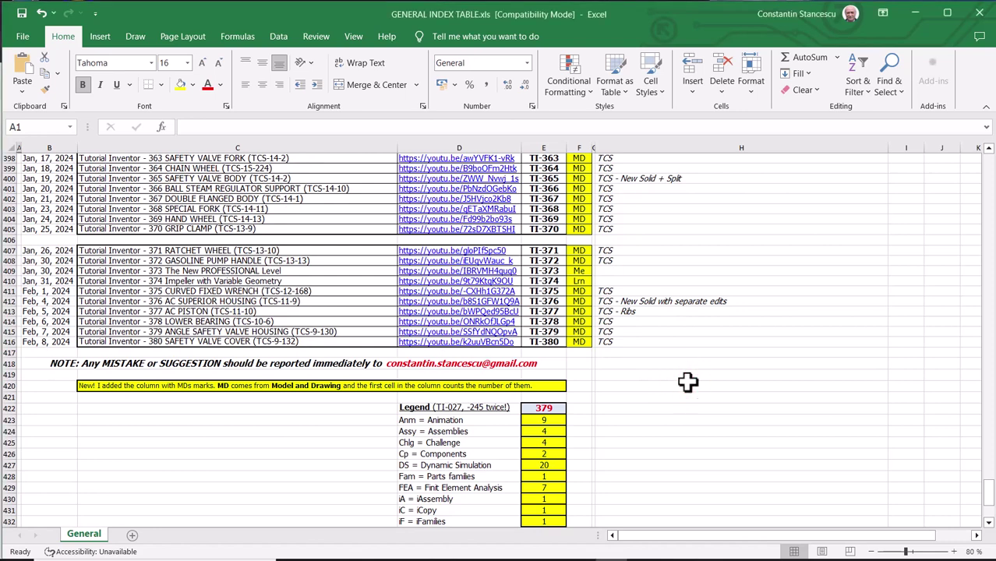
# Find all cells exactly matching the case-sensitive code iA, locating F153 (TI-146 iAssembly)
pyautogui.hotkey('ctrl', 'f')
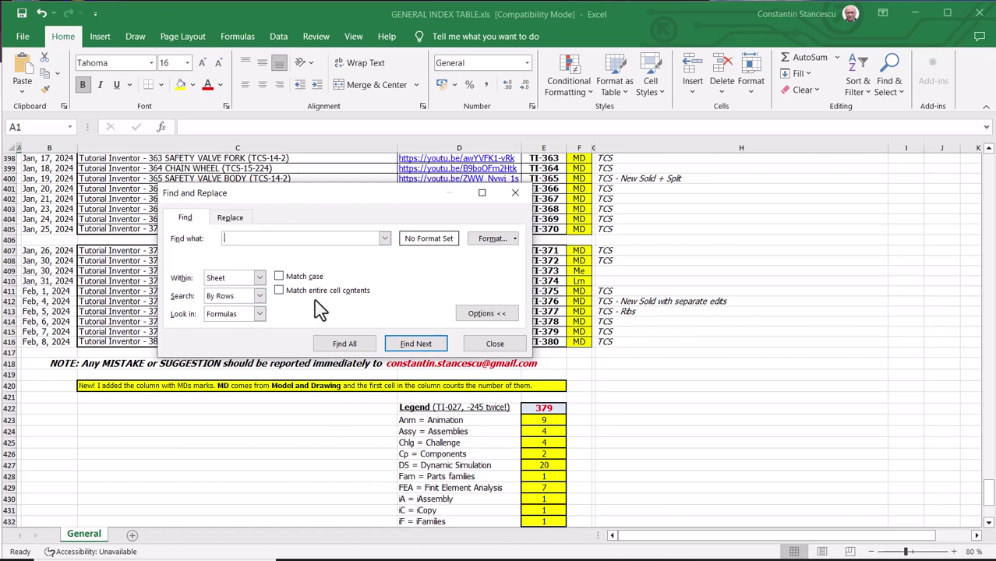
pyautogui.click(281, 276)
pyautogui.click(278, 292)
pyautogui.click(258, 239)
pyautogui.click(362, 348)
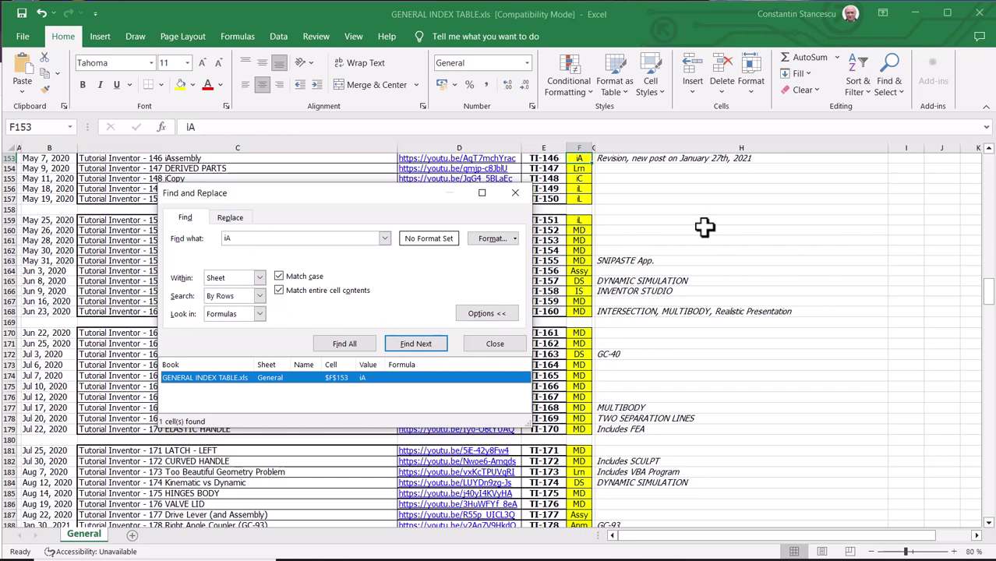
# Search for the code DS, review the 22 matching cells, and close the search
pyautogui.click(238, 239)
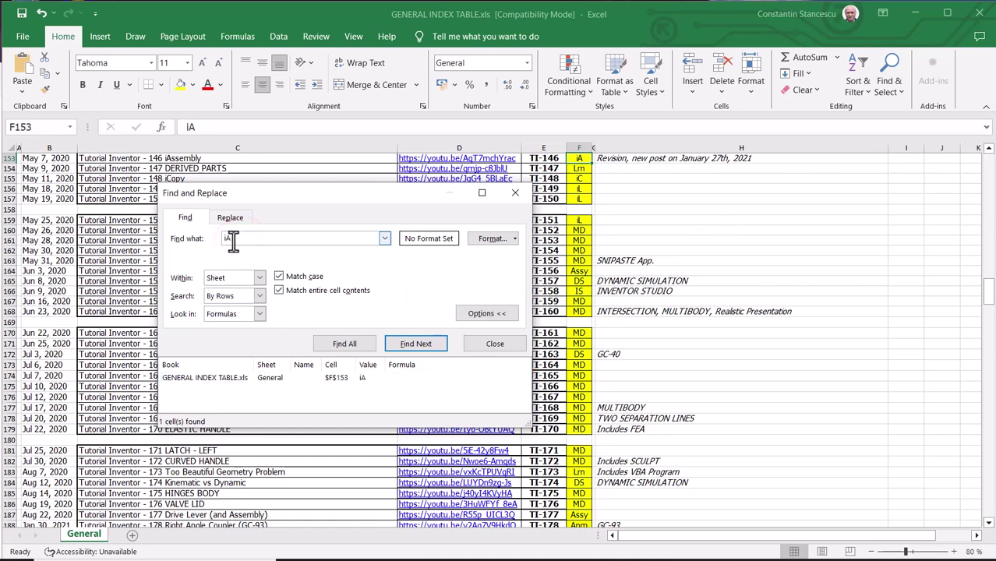
pyautogui.doubleClick(233, 239)
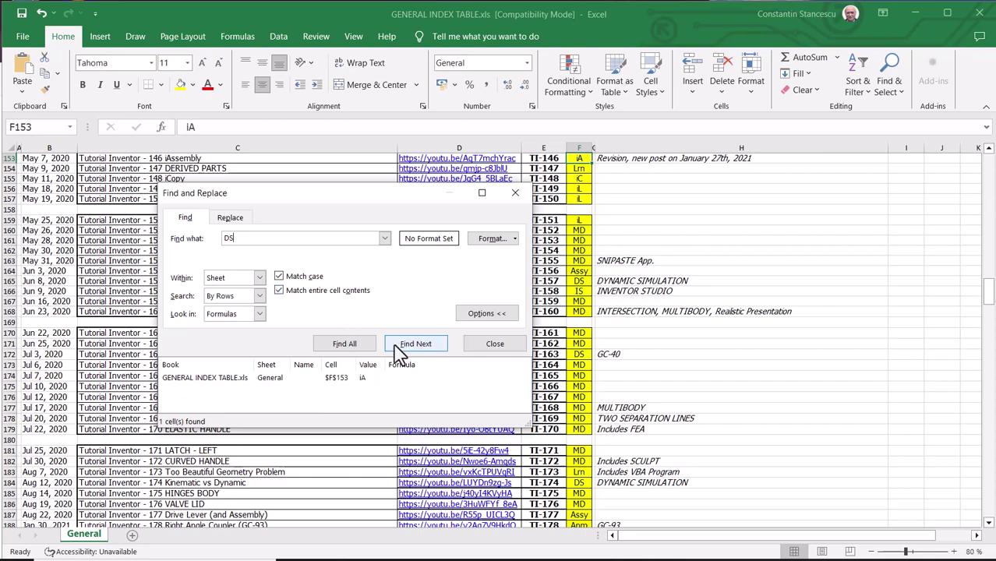
pyautogui.click(345, 343)
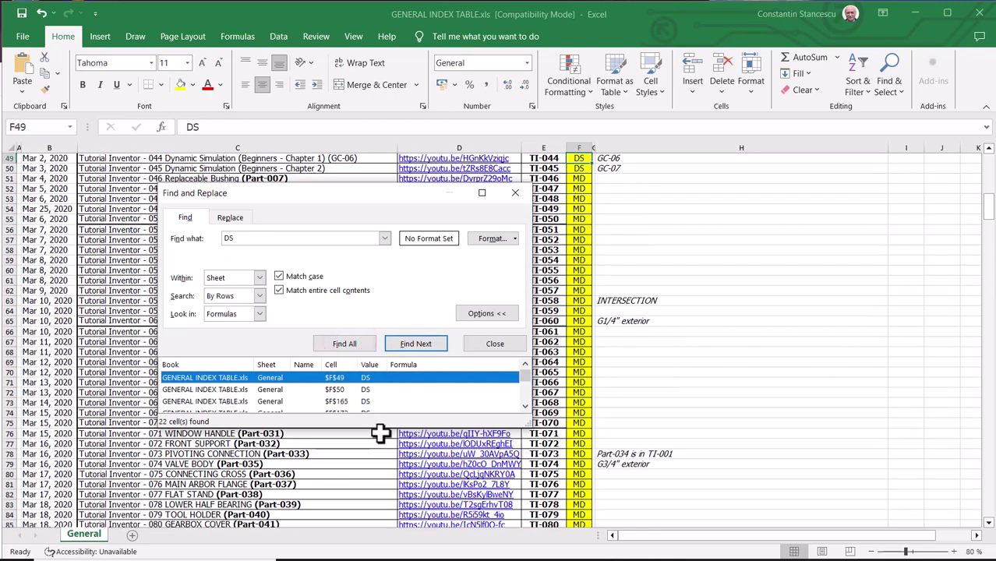
pyautogui.moveTo(380, 426); pyautogui.dragTo(378, 529)
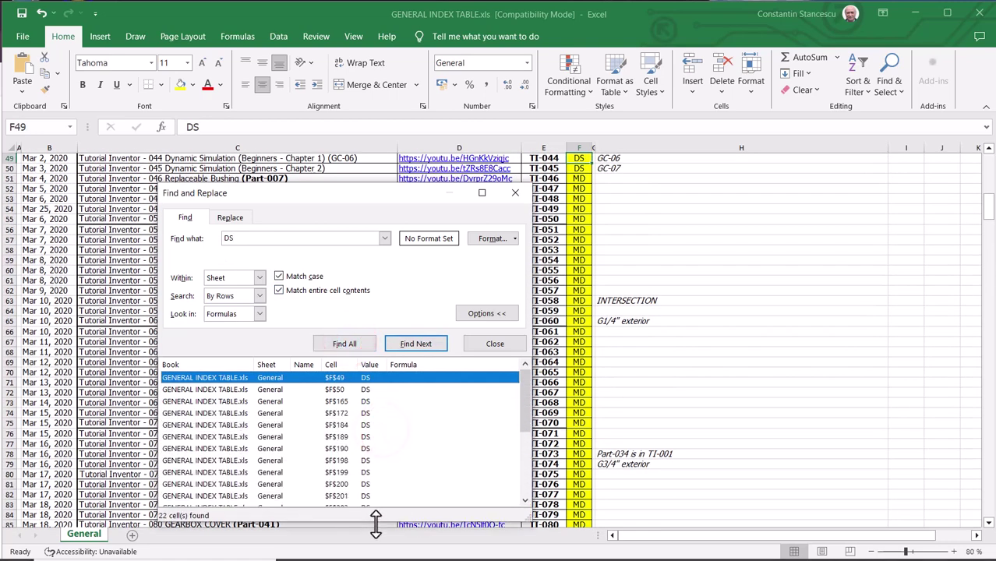
pyautogui.scroll(-4, 418, 458)
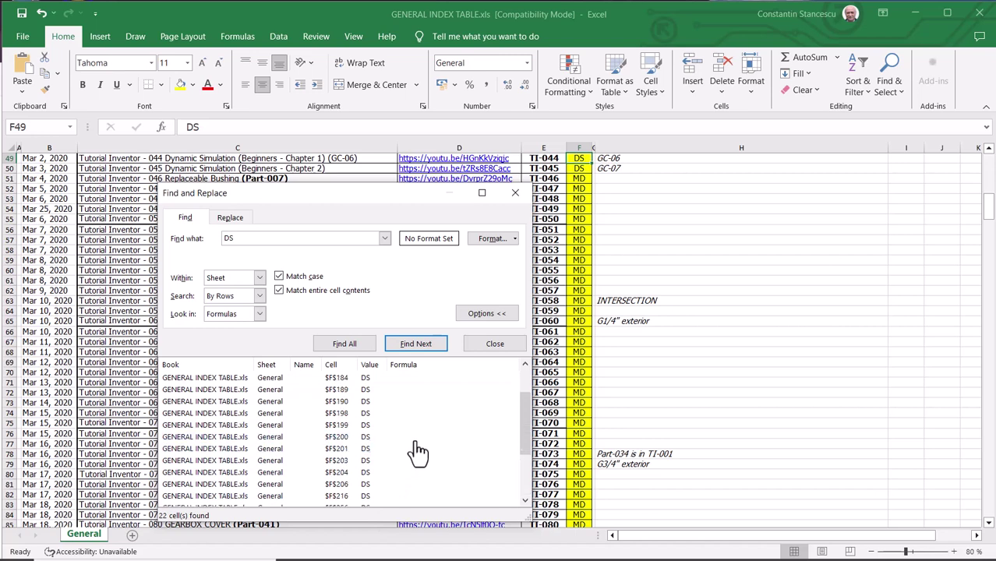
pyautogui.scroll(4, 413, 451)
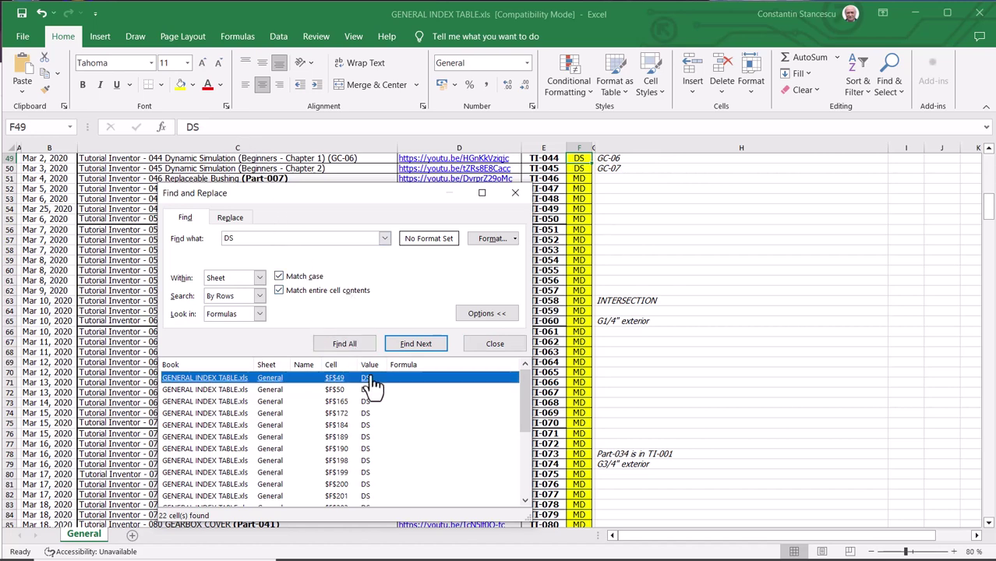
pyautogui.click(480, 343)
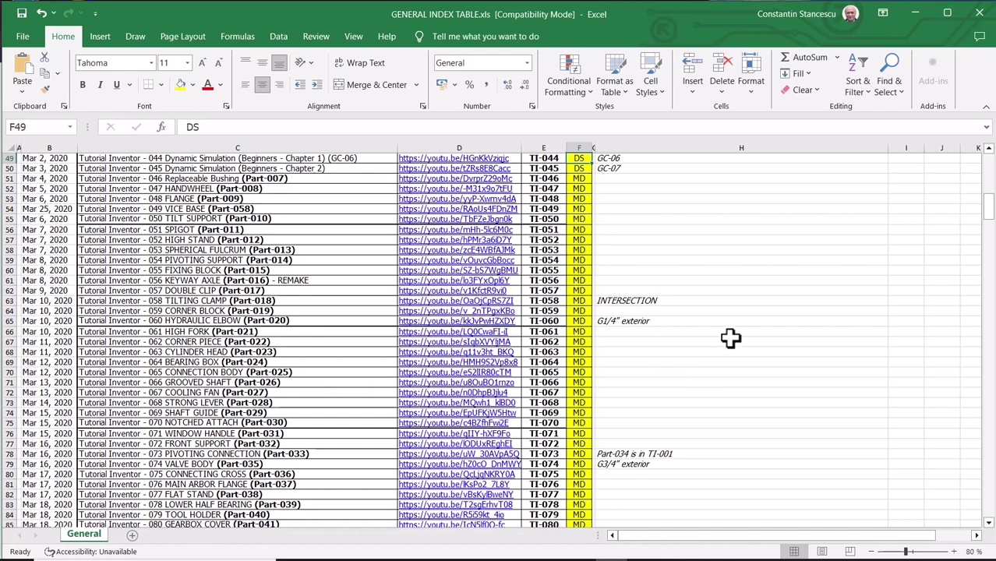
# Scroll back to the top of the sheet showing Inventor 2020 tutorials from TI-001
pyautogui.scroll(1, 735, 334)
pyautogui.scroll(16, 734, 333)
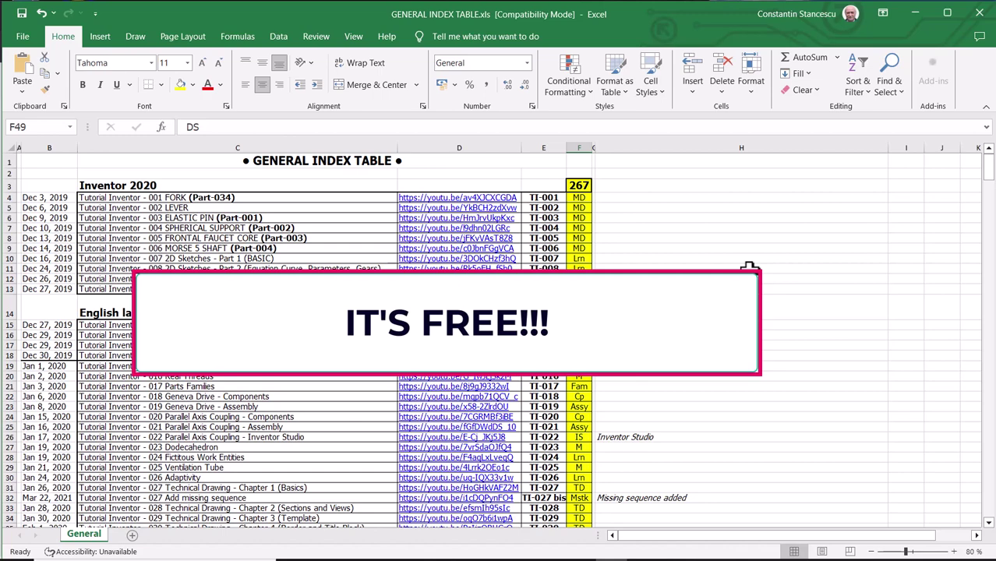
# Scroll to rows 120–155, where the 100-part album ends at TI-140 and DA tutorials begin
pyautogui.scroll(-6, 458, 372)
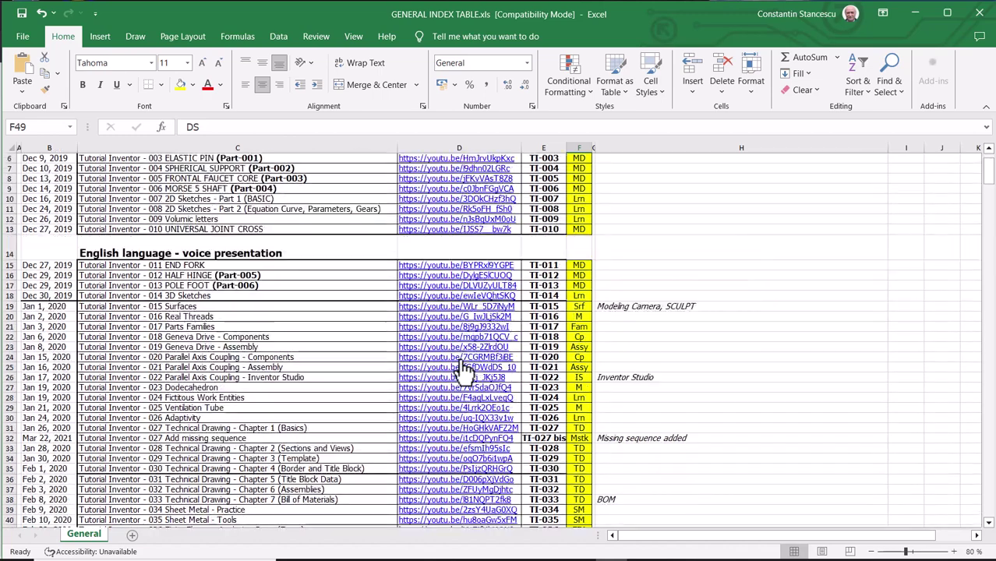
pyautogui.scroll(-4, 465, 372)
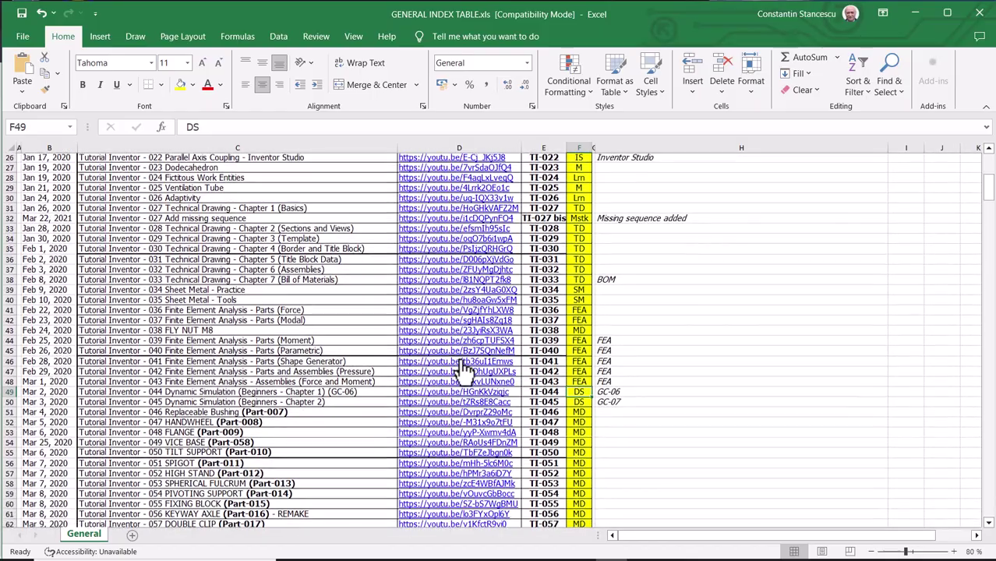
pyautogui.scroll(-4, 464, 372)
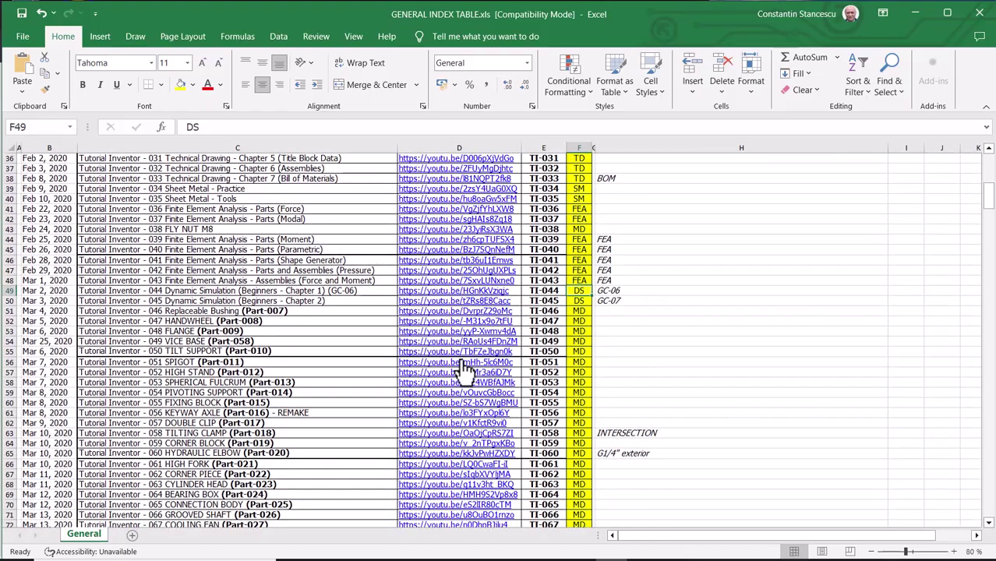
pyautogui.scroll(-3, 464, 372)
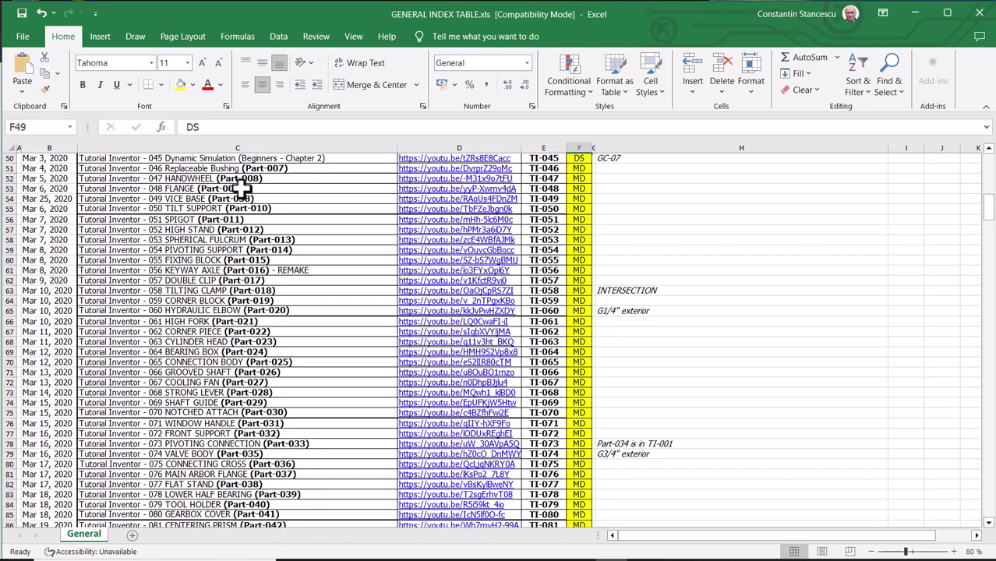
pyautogui.scroll(-2, 248, 298)
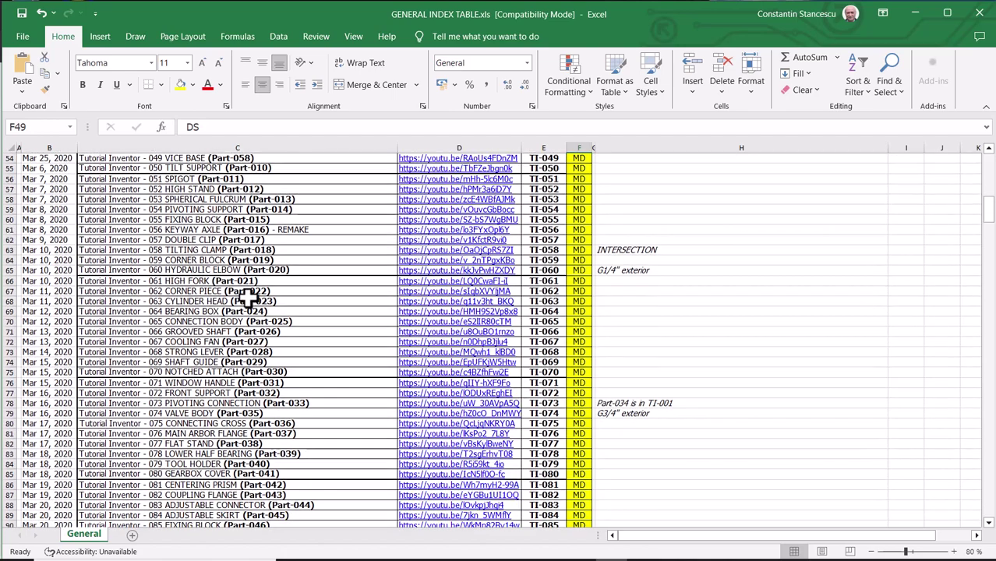
pyautogui.scroll(-6, 248, 298)
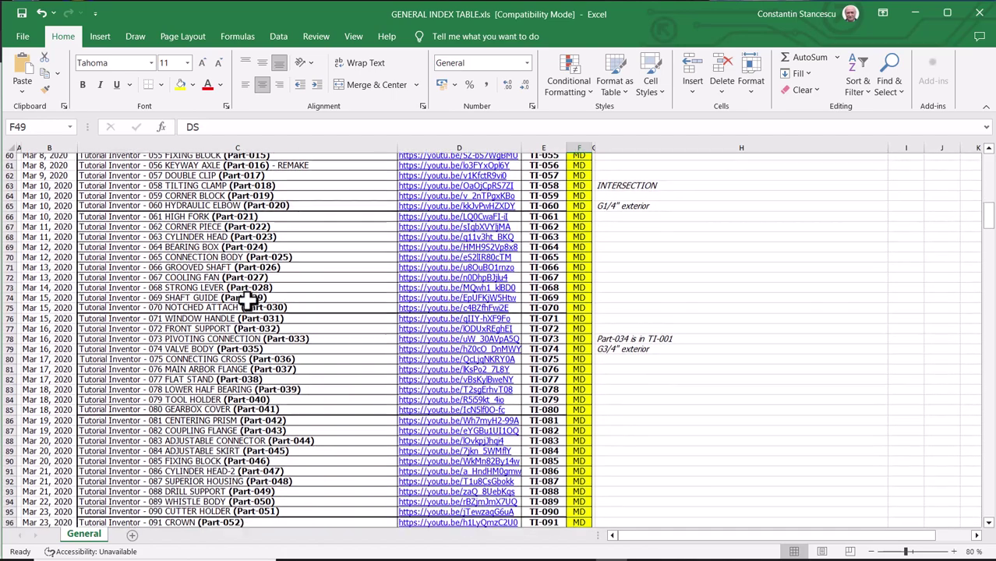
pyautogui.scroll(-1, 248, 298)
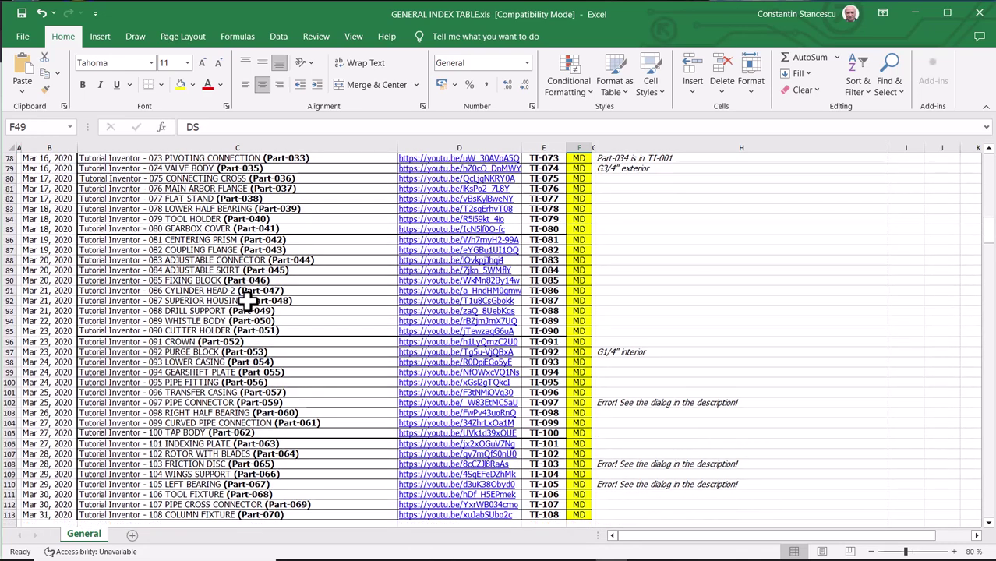
pyautogui.scroll(-4, 248, 298)
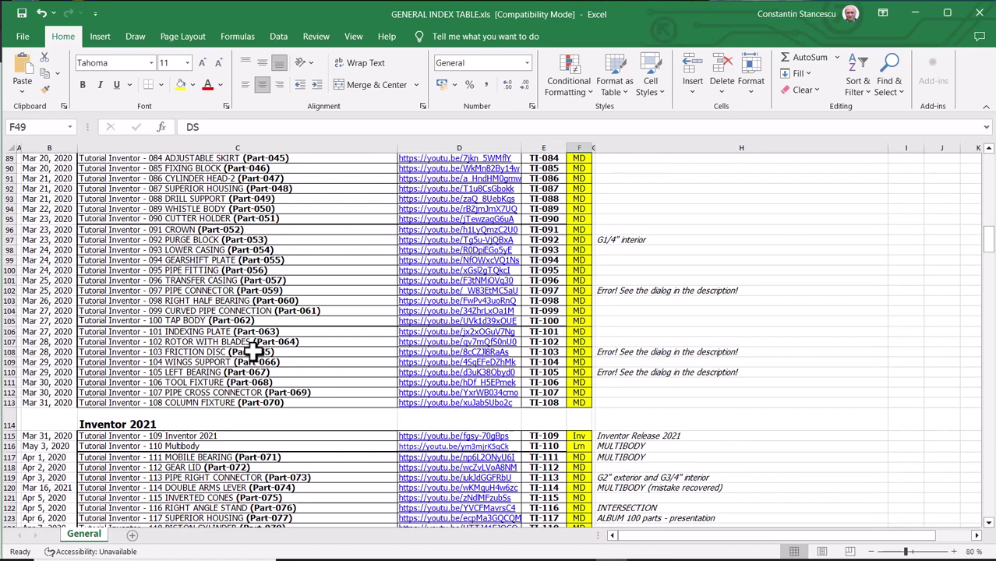
pyautogui.scroll(-3, 292, 340)
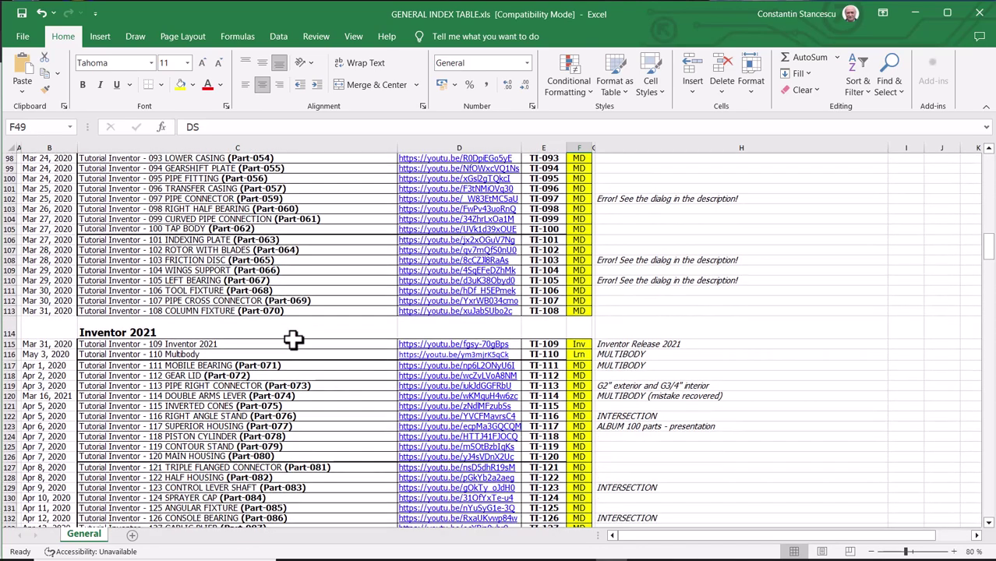
pyautogui.scroll(-6, 292, 340)
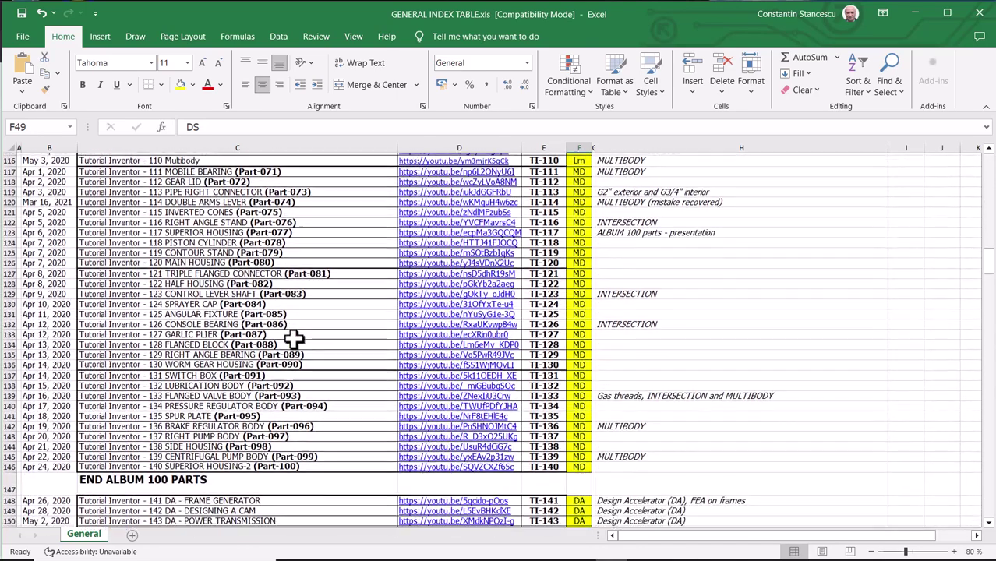
pyautogui.scroll(-1, 292, 339)
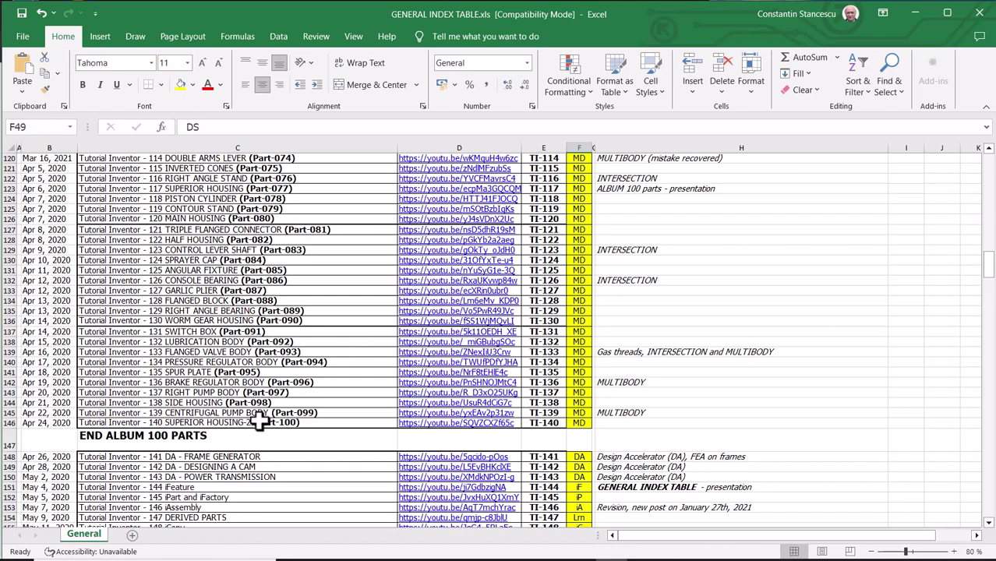
# Scroll further down to rows 298–333, showing tutorials TI-275 through TI-307
pyautogui.scroll(-3, 328, 302)
pyautogui.scroll(-11, 329, 301)
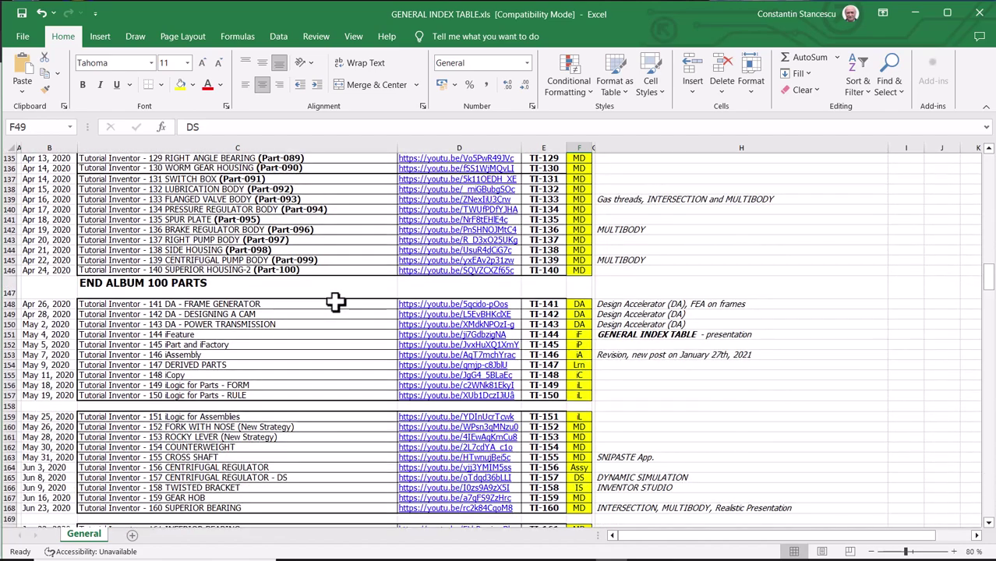
pyautogui.scroll(-10, 339, 302)
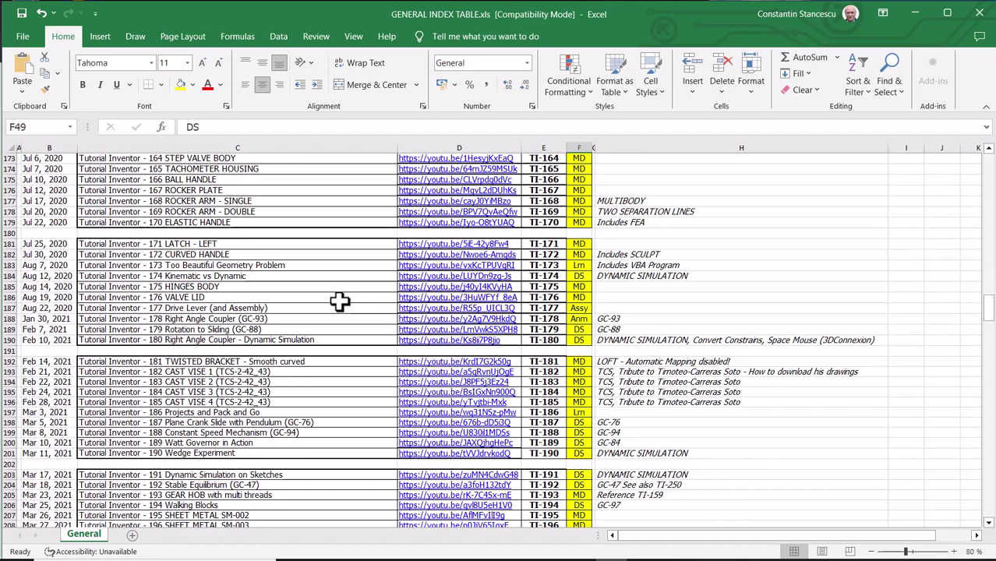
pyautogui.scroll(-10, 339, 301)
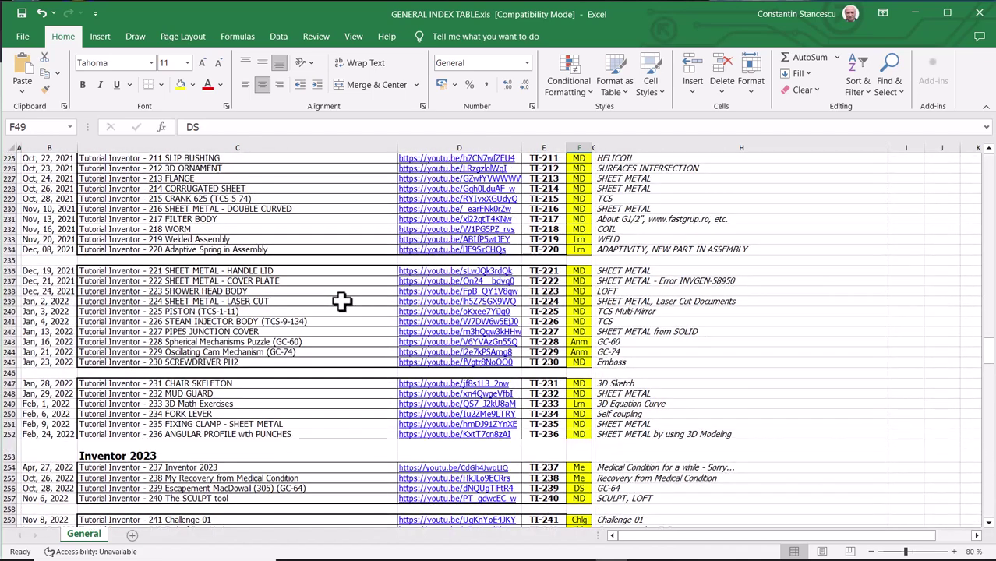
pyautogui.scroll(-6, 341, 302)
pyautogui.scroll(-2, 341, 302)
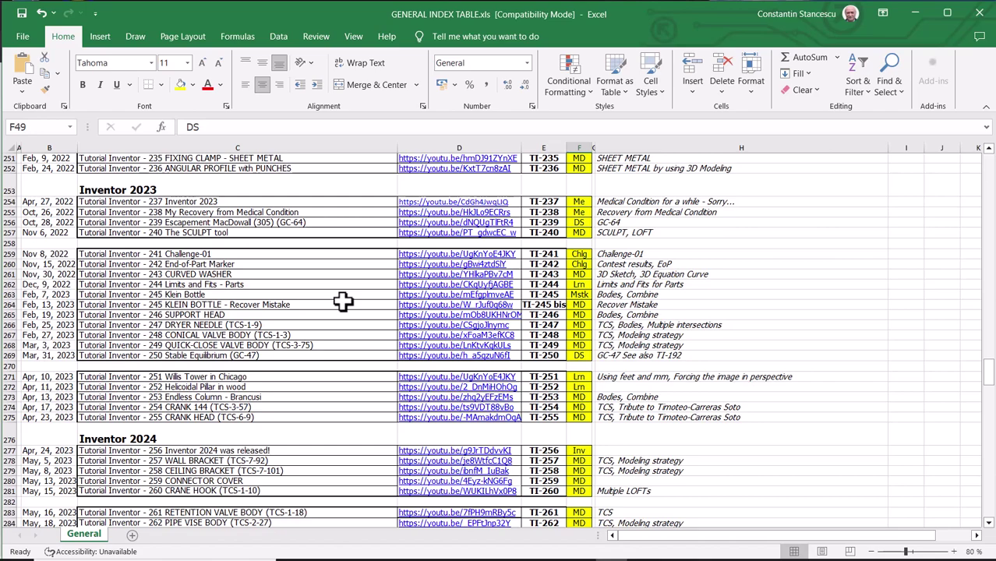
pyautogui.scroll(-6, 343, 301)
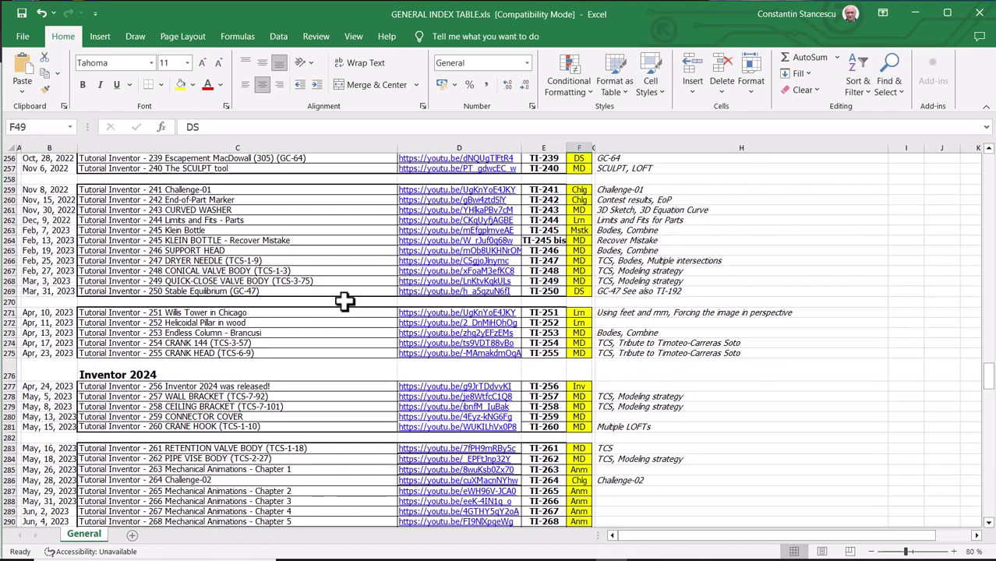
pyautogui.scroll(-7, 345, 302)
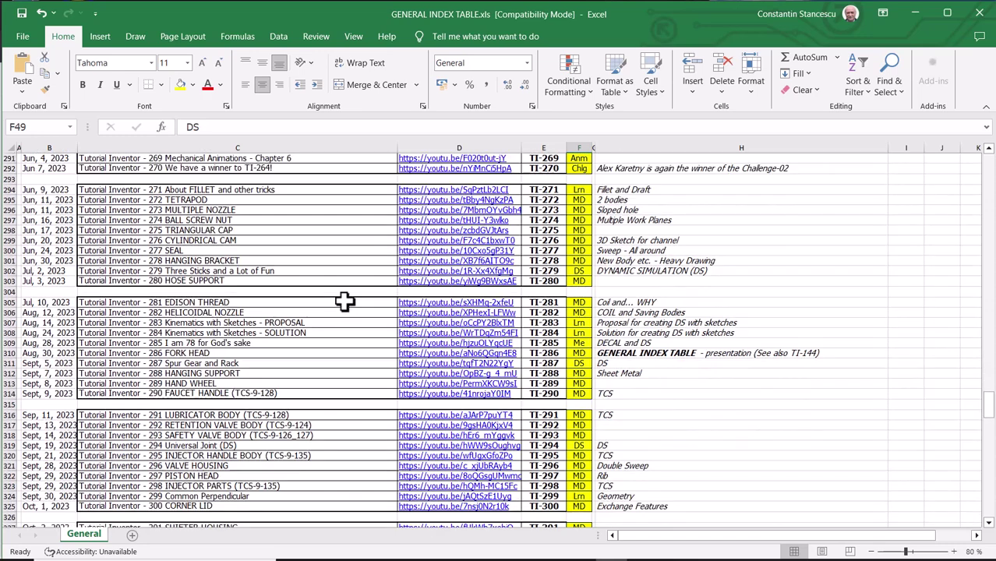
pyautogui.scroll(-2, 345, 301)
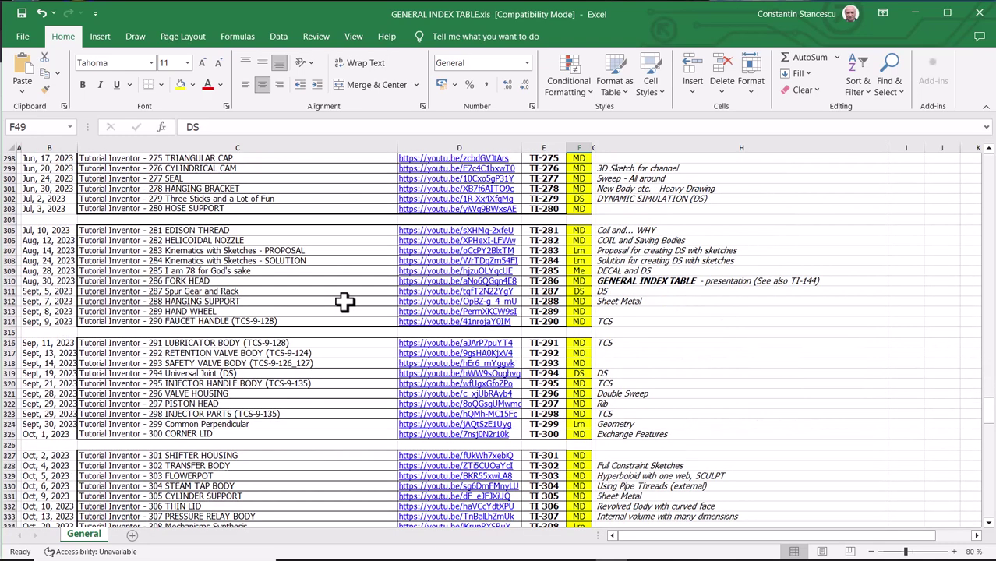